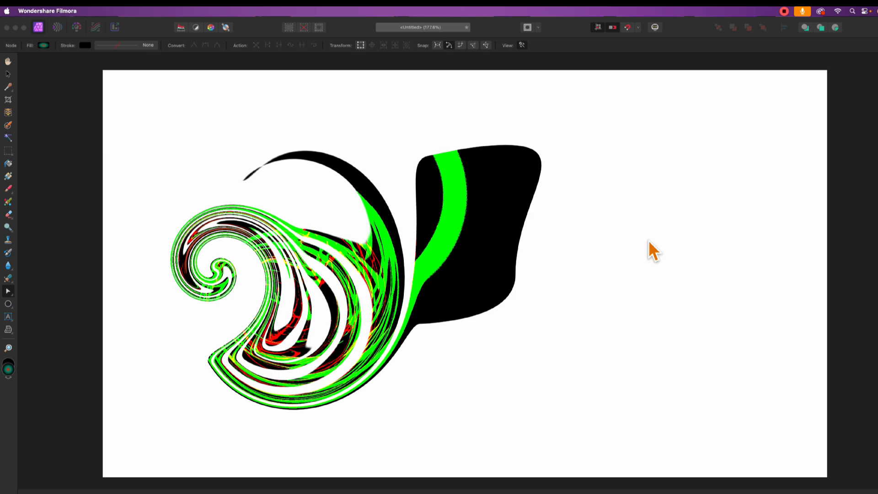
Delete the existing twirled curve layer from the canvas.
left_click(283, 225)
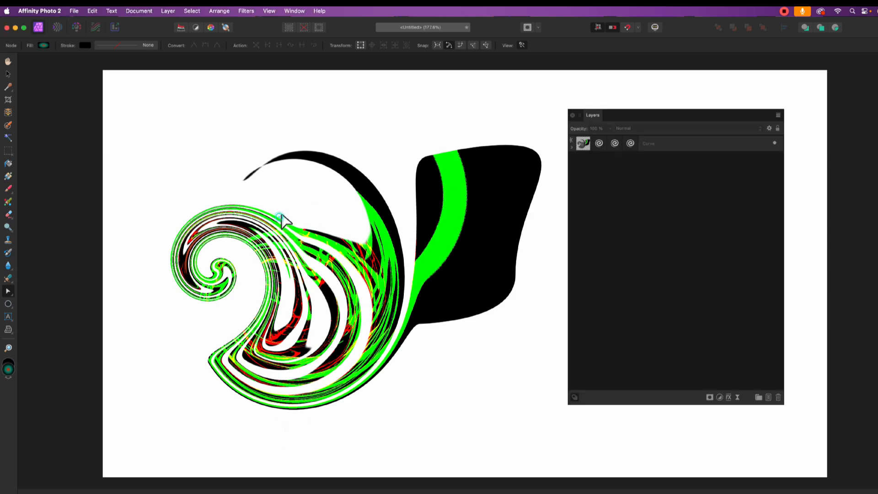
left_click(657, 138)
key("Delete")
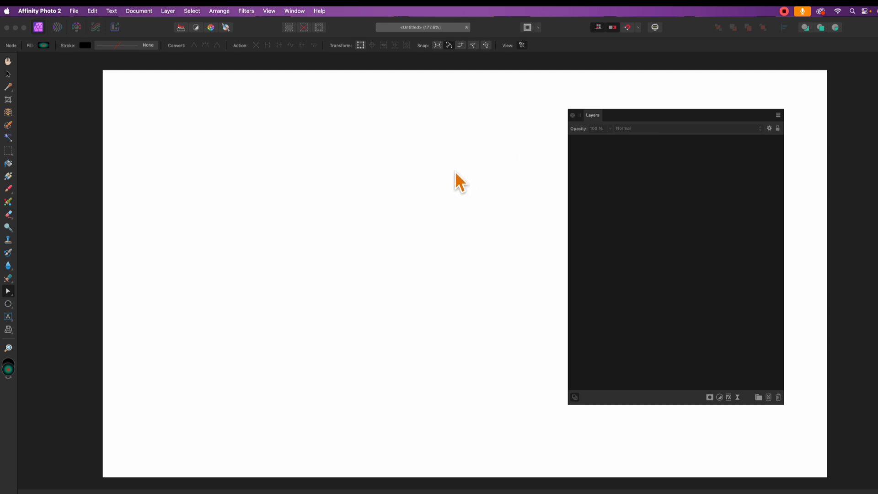
Draw a large, nearly square rectangle in the middle of the canvas with the Rectangle Tool.
left_click(9, 305)
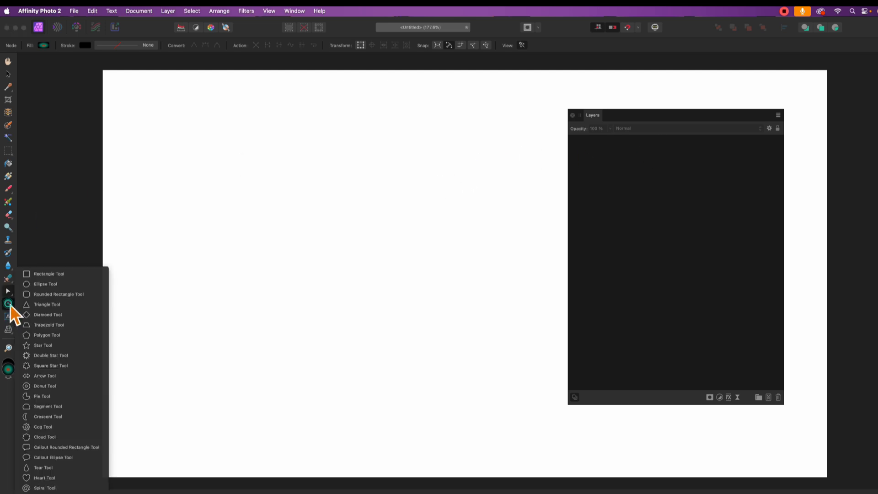
left_click(48, 274)
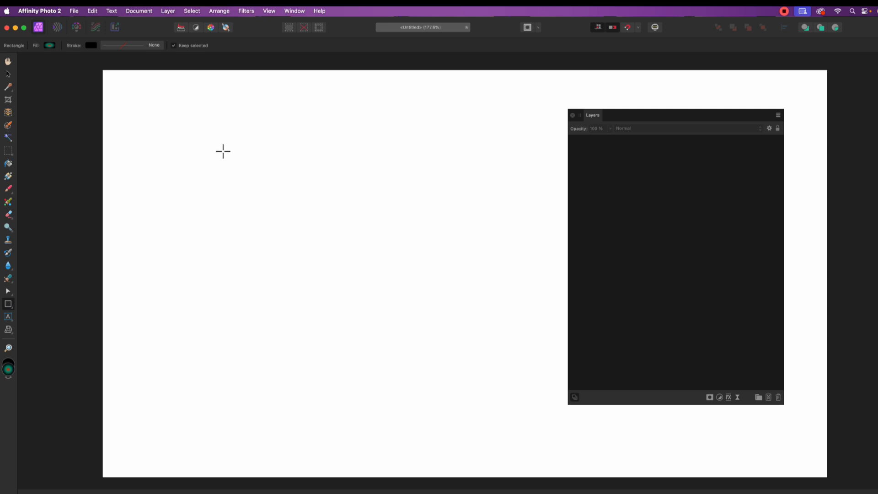
left_click_drag(218, 128, 519, 416)
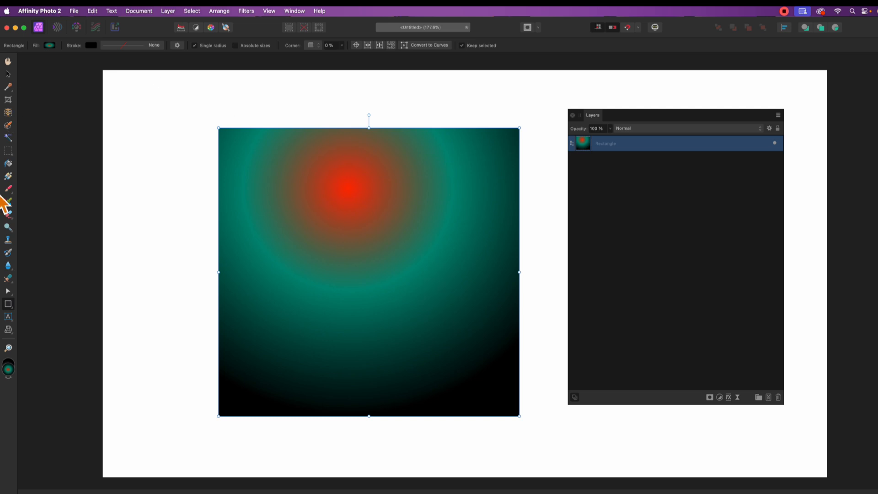
Move the rectangle's radial gradient centre down to mid-height with the Gradient Tool, and change the fill type to Solid.
left_click(9, 177)
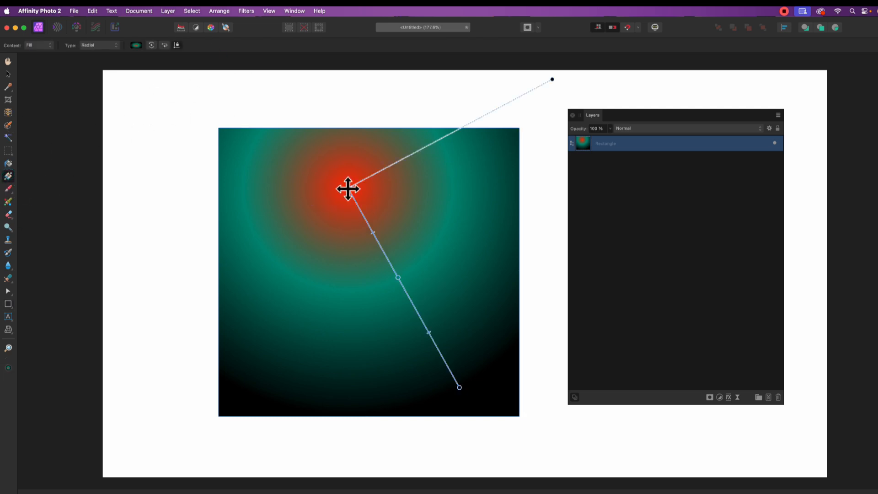
left_click_drag(348, 189, 339, 269)
left_click(100, 45)
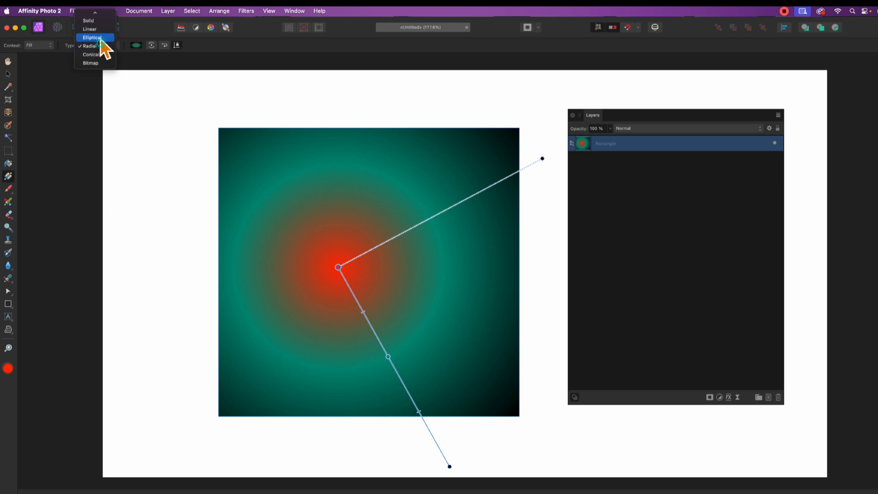
left_click(98, 21)
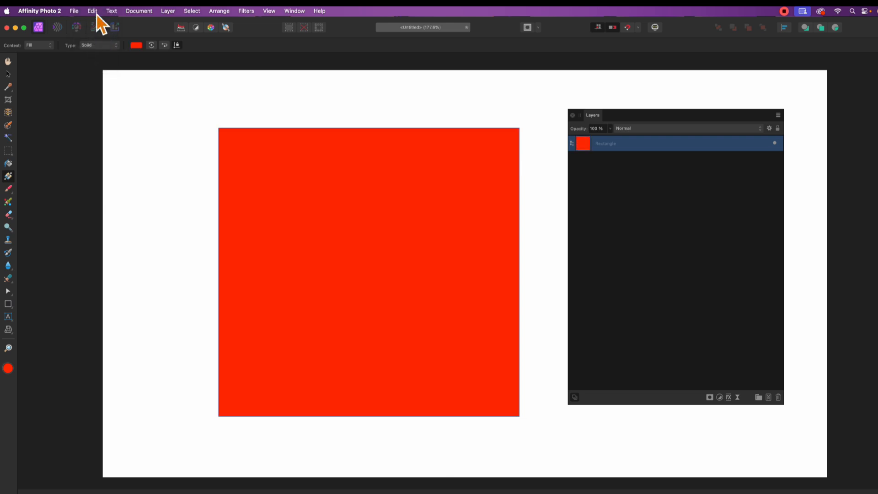
Change the rectangle's fill type to an Elliptical gradient.
left_click(97, 45)
left_click(91, 69)
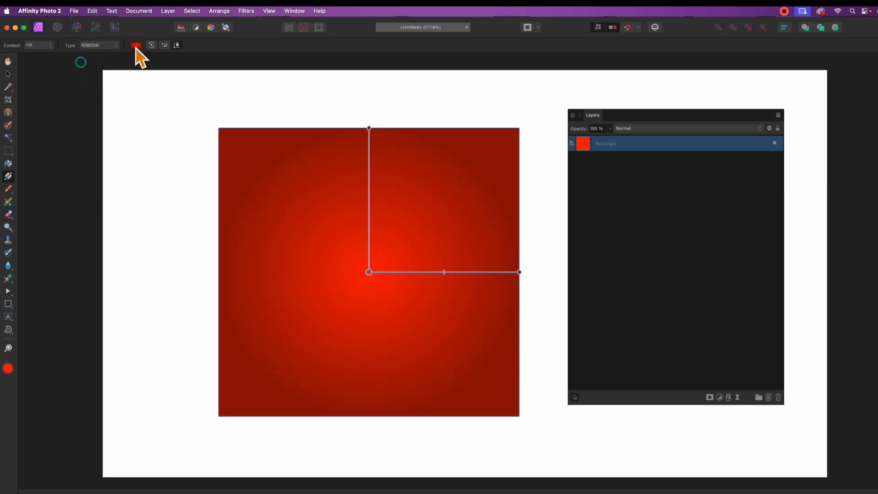
left_click(97, 46)
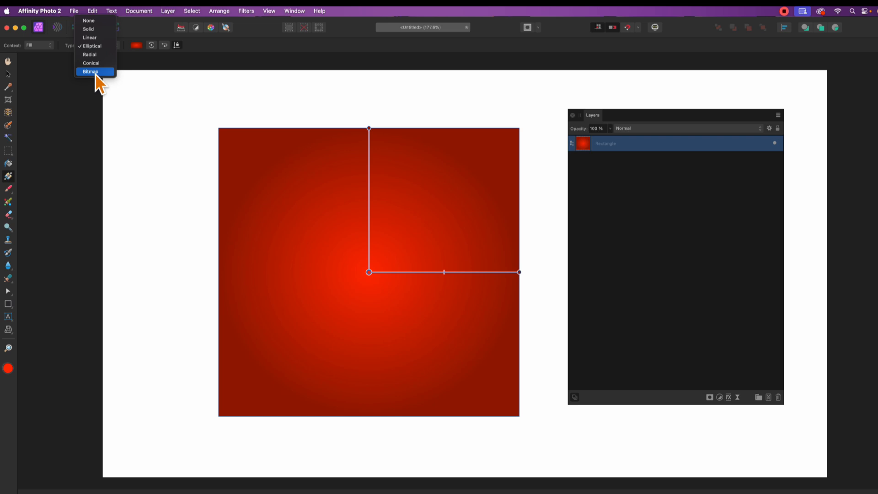
left_click(559, 129)
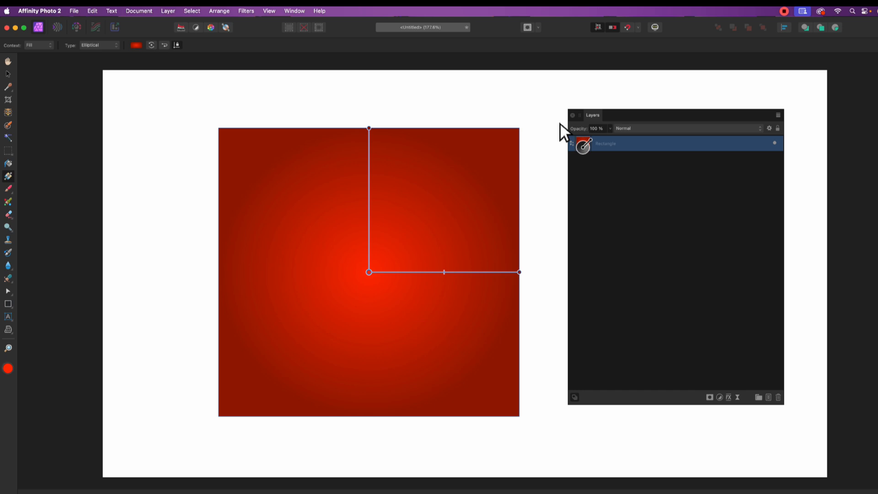
Add a live Twirl distortion filter to the rectangle.
left_click(170, 11)
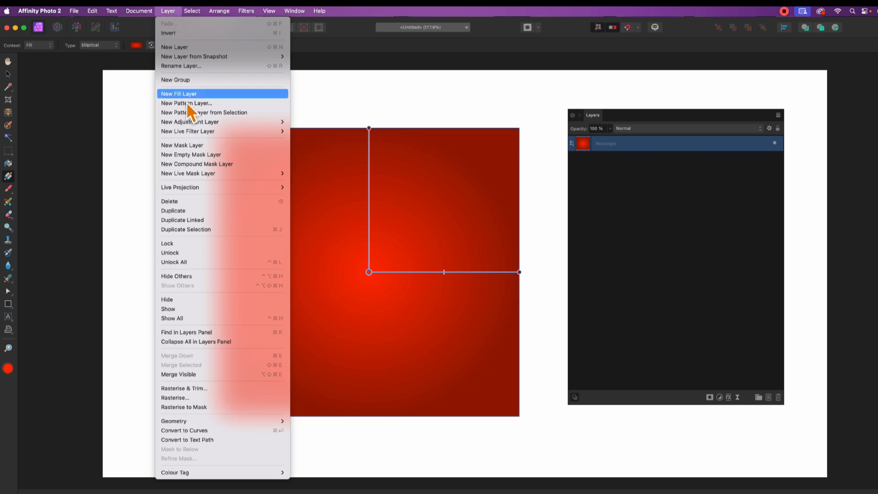
mouse_move(194, 133)
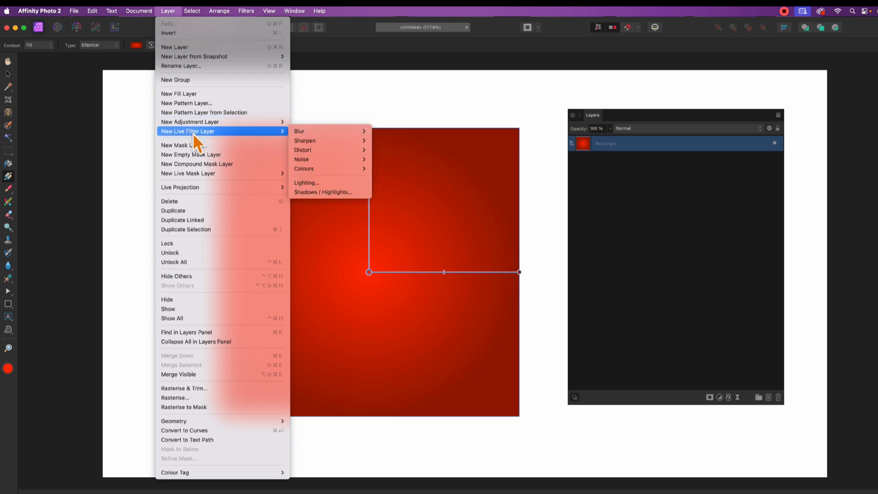
mouse_move(341, 130)
mouse_move(337, 151)
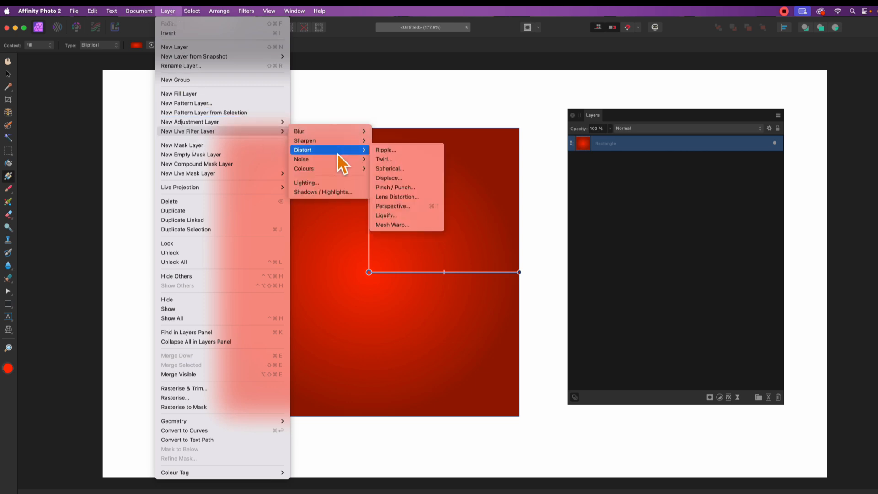
left_click(394, 160)
Set the twirl's angle to 332.5° and radius to 773.8 px, and shift its centre toward the shape's upper left.
left_click_drag(842, 421, 387, 181)
left_click_drag(365, 212, 414, 235)
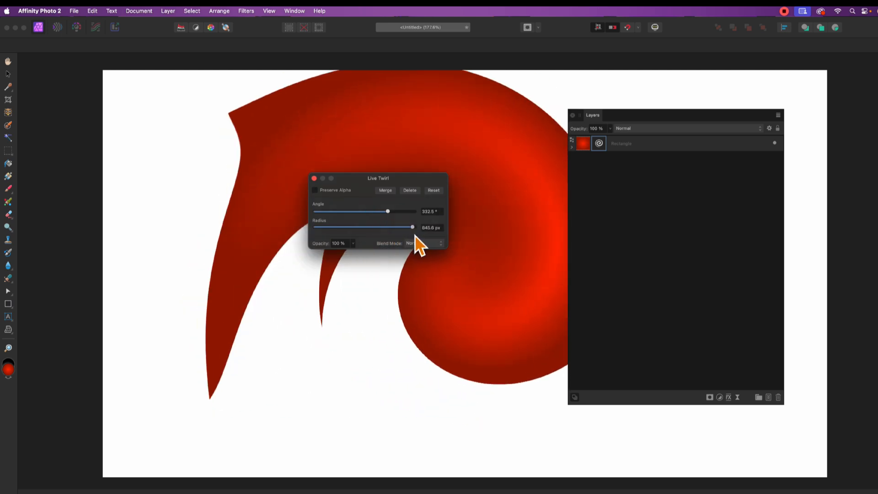
left_click_drag(458, 302, 312, 262)
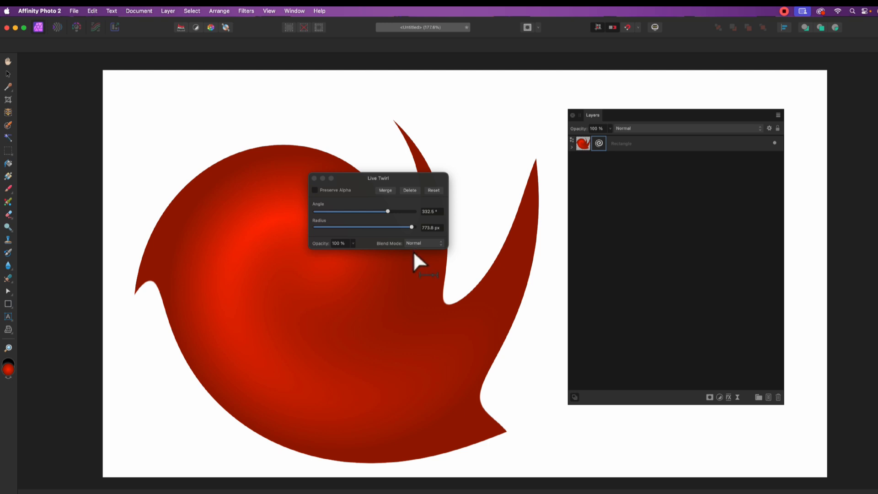
Set the live Twirl filter's blend mode to Difference and close its settings.
left_click(427, 244)
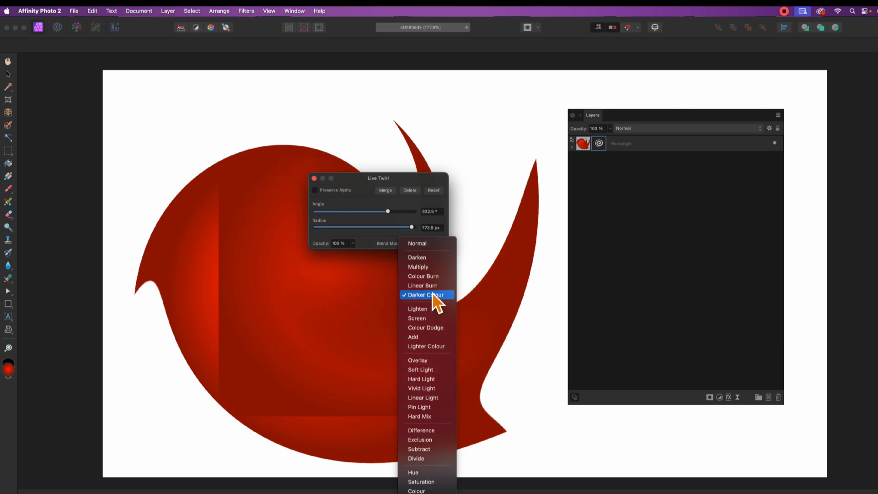
left_click(436, 432)
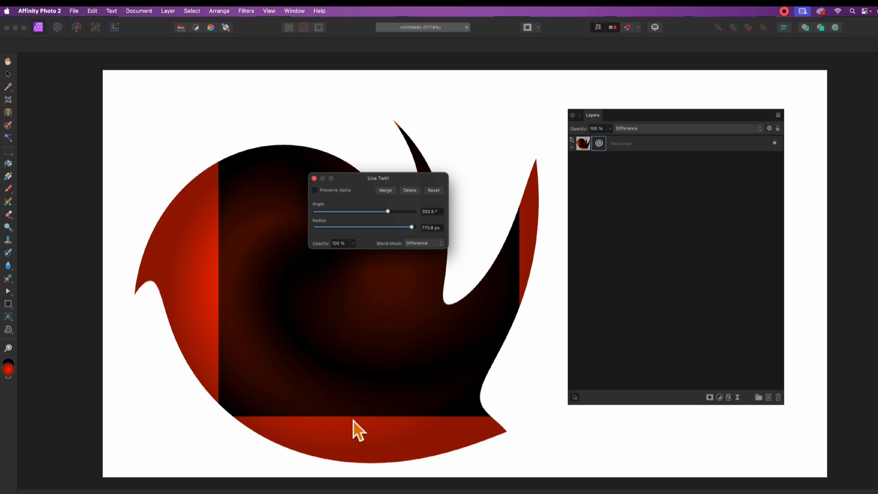
left_click(315, 178)
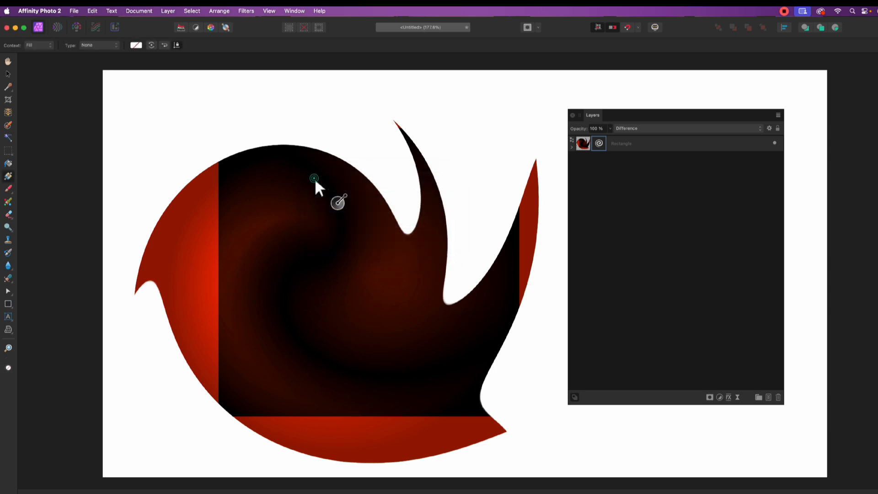
Duplicate the nested Twirl layer with the Move/Duplicate dialog, making 6 copies with a vertical offset of -41 px and a rotation of -3°.
left_click(572, 147)
left_click(607, 160)
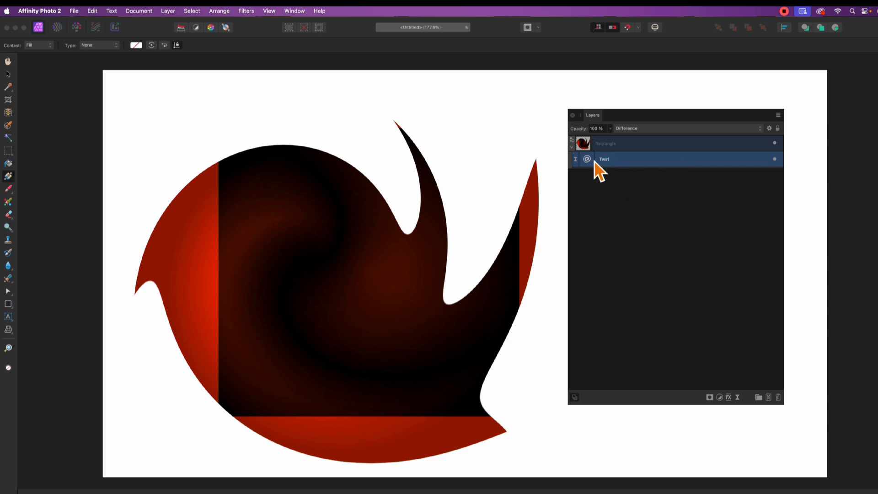
left_click(9, 74)
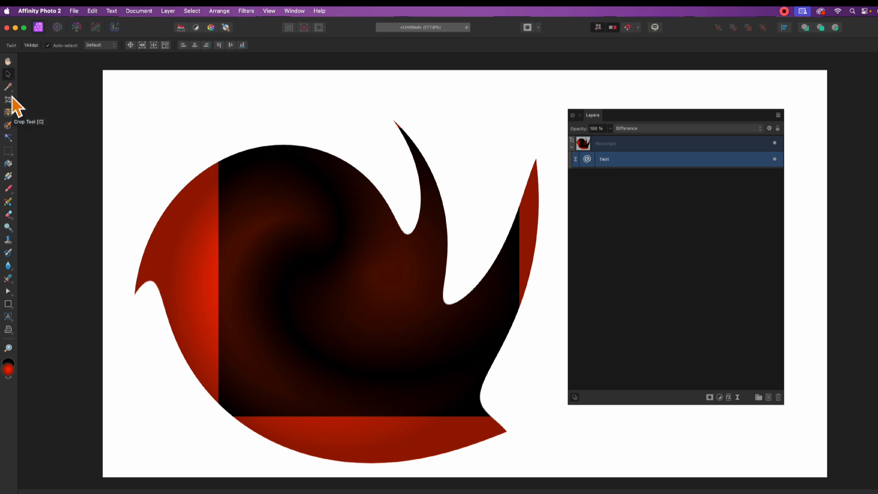
key("Return")
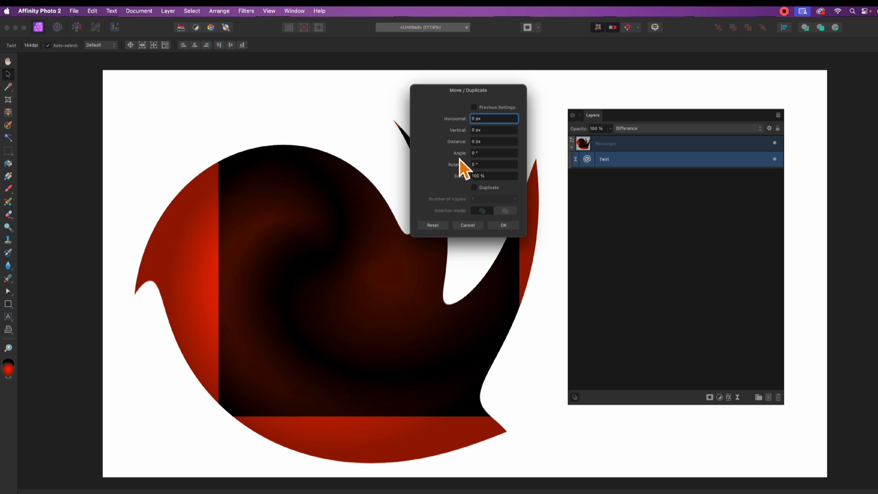
left_click(474, 188)
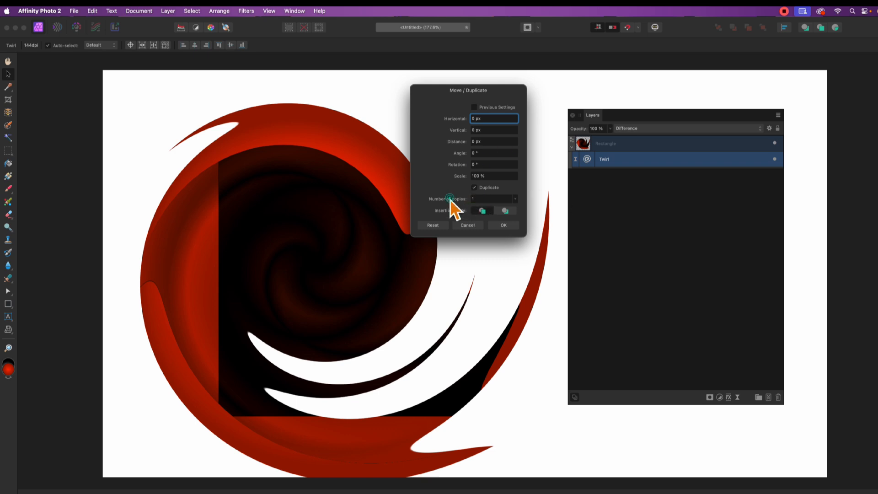
left_click_drag(450, 198, 453, 200)
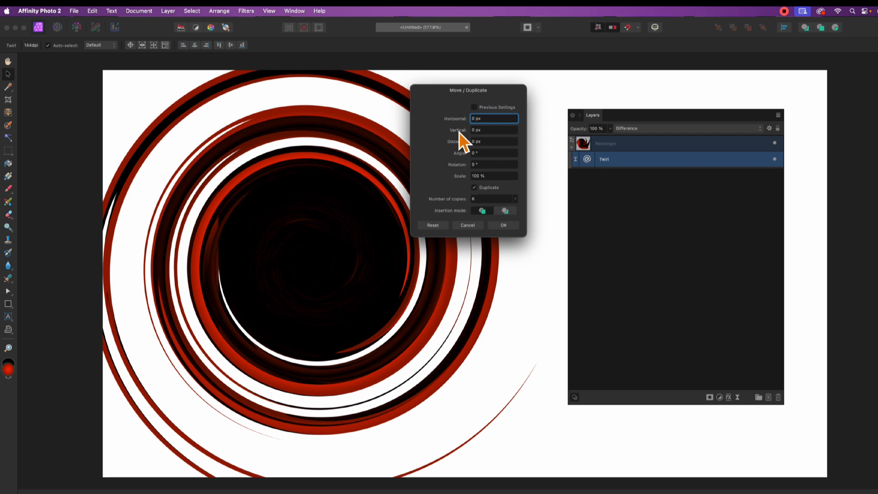
left_click_drag(460, 133, 456, 172)
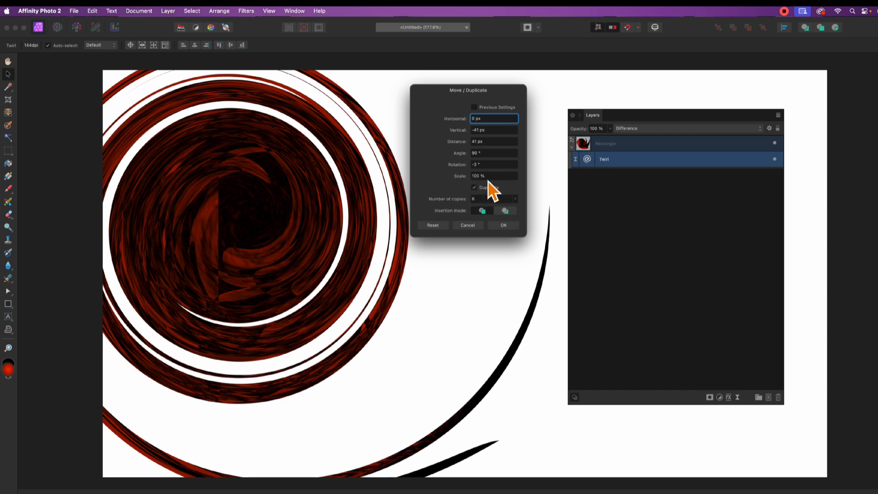
left_click(513, 227)
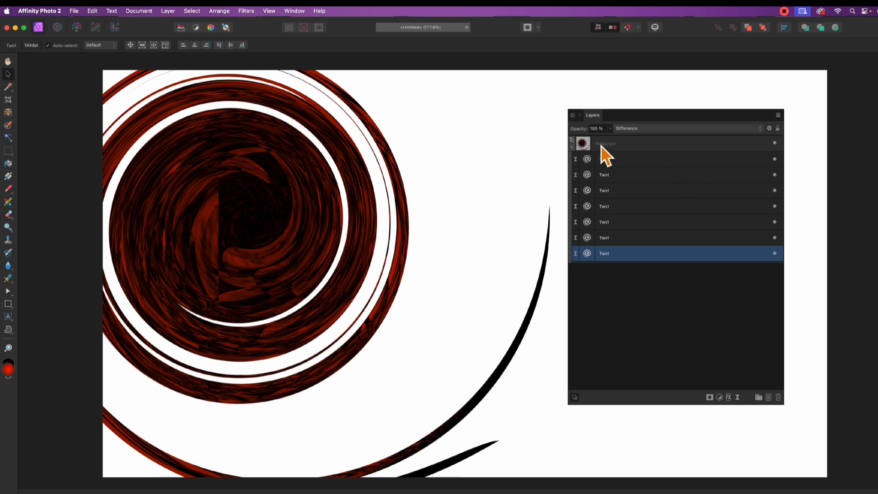
Select all seven Twirl layers and set their blend mode to Negation.
left_click(619, 161)
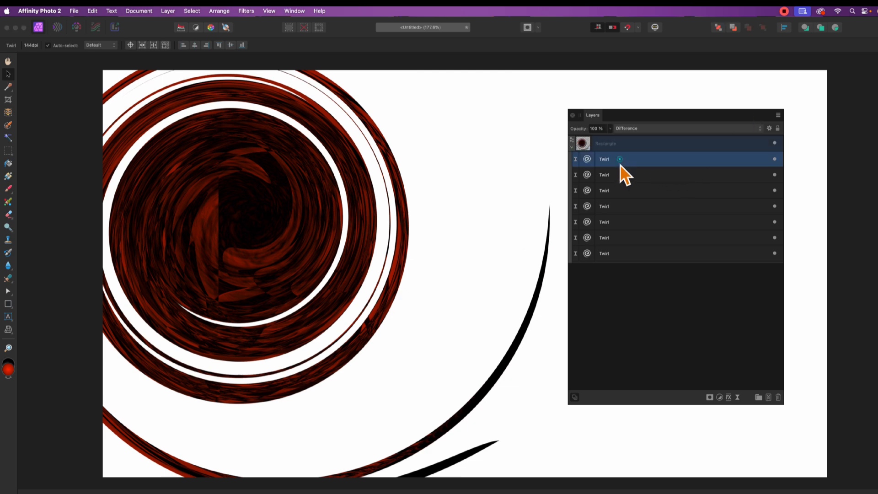
left_click(618, 256, "shift")
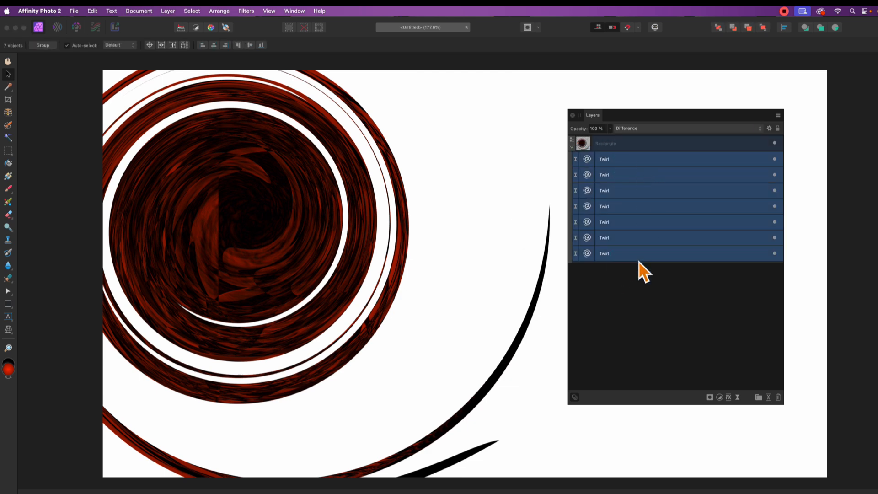
left_click(649, 130)
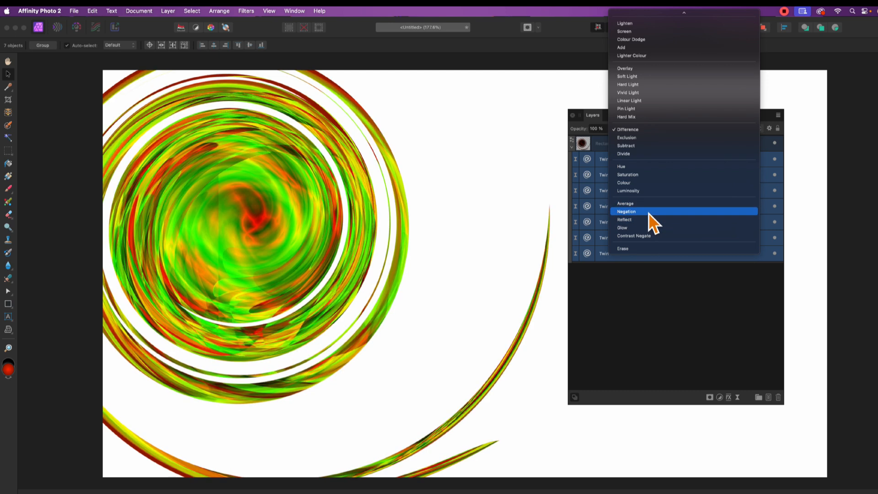
left_click(649, 212)
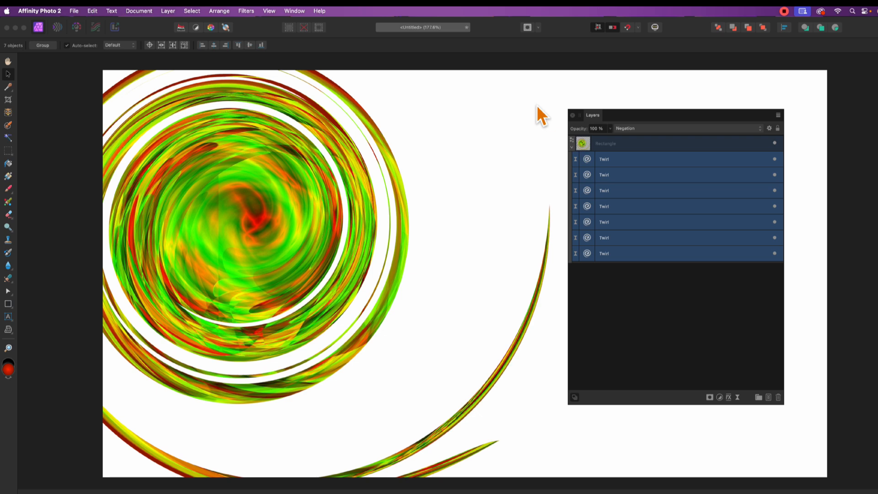
Widen the rectangle slightly from its upper-right corner with the Node Tool, and convert it to curves.
left_click(8, 291)
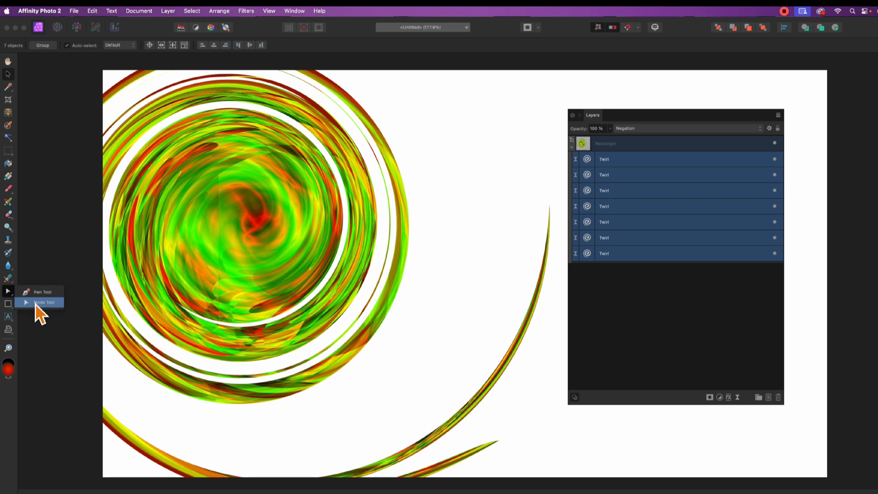
left_click(34, 302)
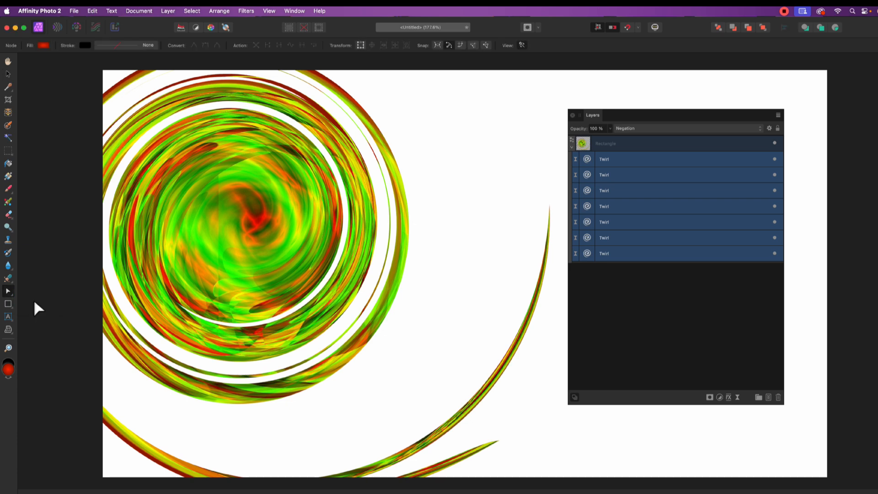
left_click(633, 144)
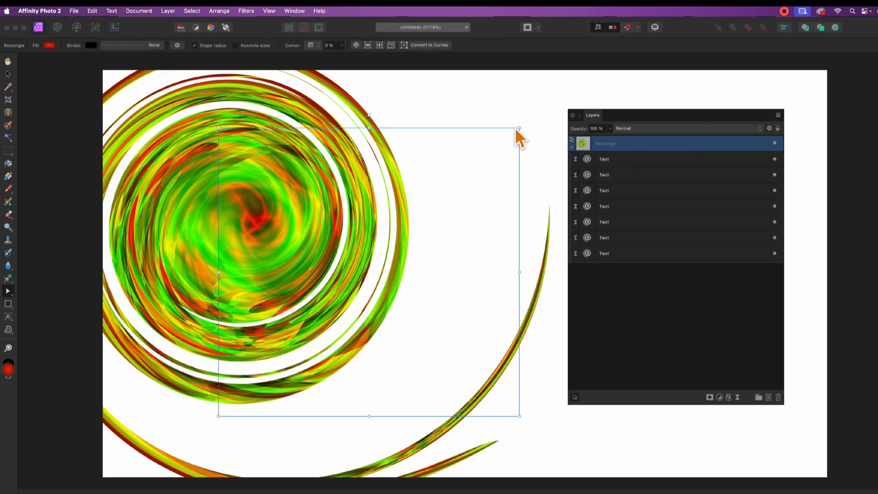
mouse_move(520, 128)
left_mouse_down()
mouse_move(362, 193)
mouse_move(521, 169)
mouse_move(427, 169)
mouse_move(570, 282)
mouse_move(525, 303)
mouse_move(708, 147)
mouse_move(790, 169)
mouse_move(461, 145)
mouse_move(427, 163)
mouse_move(705, 118)
mouse_move(529, 127)
left_mouse_up()
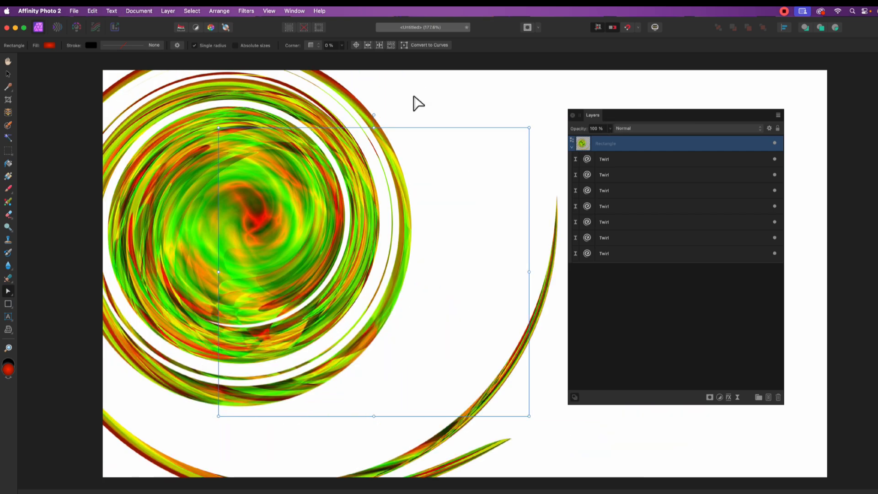
left_click(424, 45)
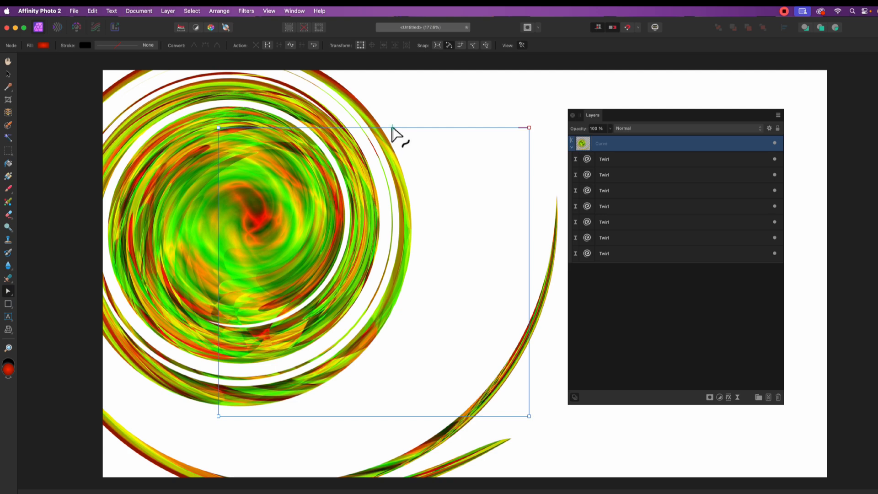
Bend the curve's top edge downward into an arc and move its upper-left node inward toward the middle of the shape.
left_click_drag(392, 127, 338, 179)
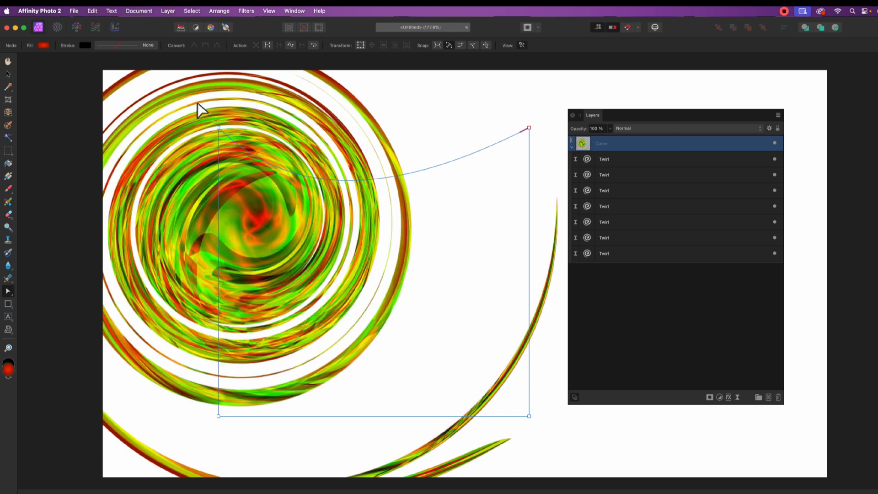
left_click_drag(216, 128, 327, 249)
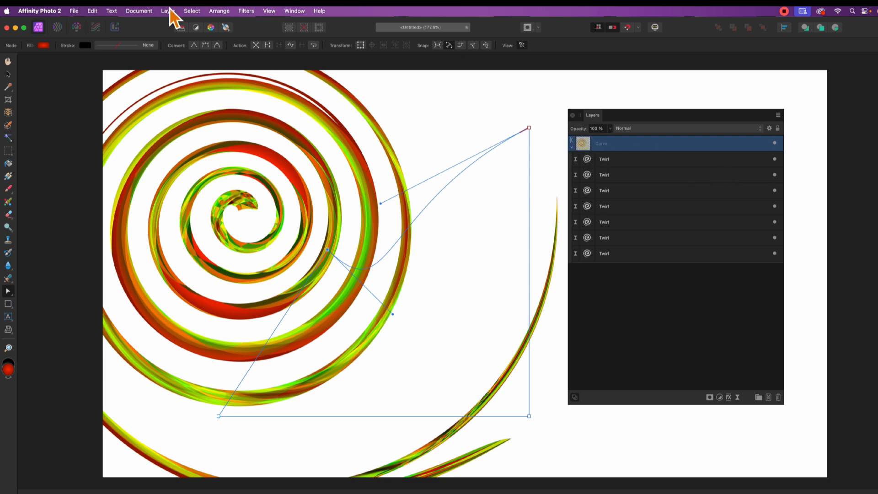
left_click(168, 11)
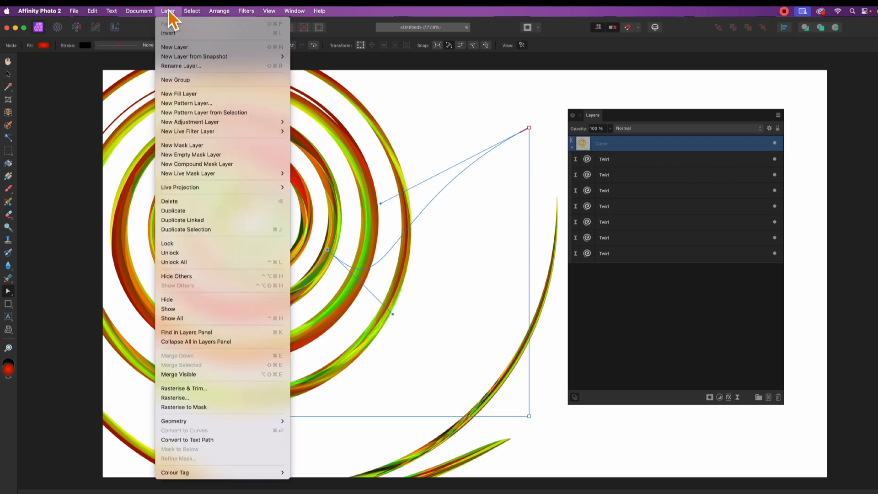
left_click(201, 400)
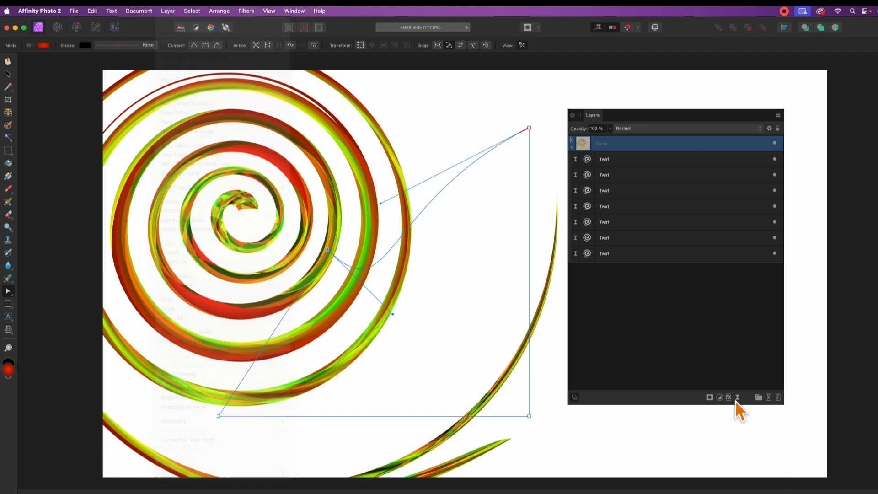
Set the topmost Twirl filter to an angle of about 100° and a radius of about 282 px, shift its centre to the swirl's lower right, and close its settings.
left_click(587, 158)
left_click(587, 159)
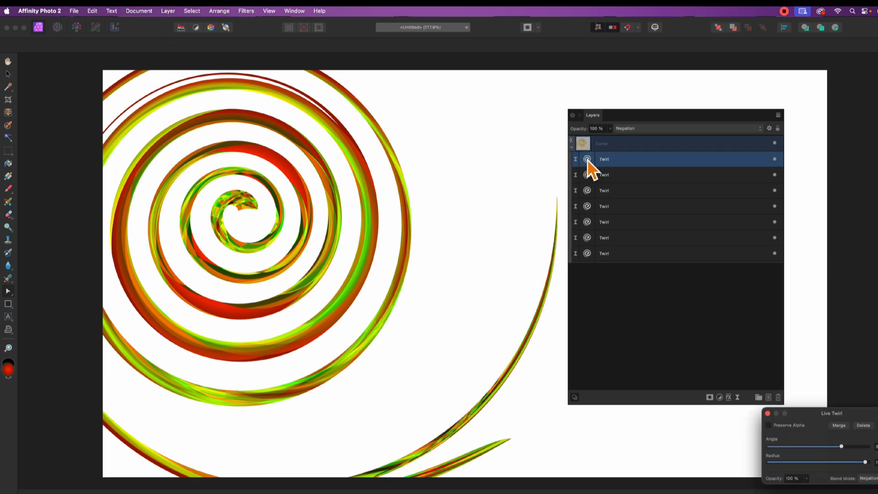
left_click_drag(833, 416, 533, 204)
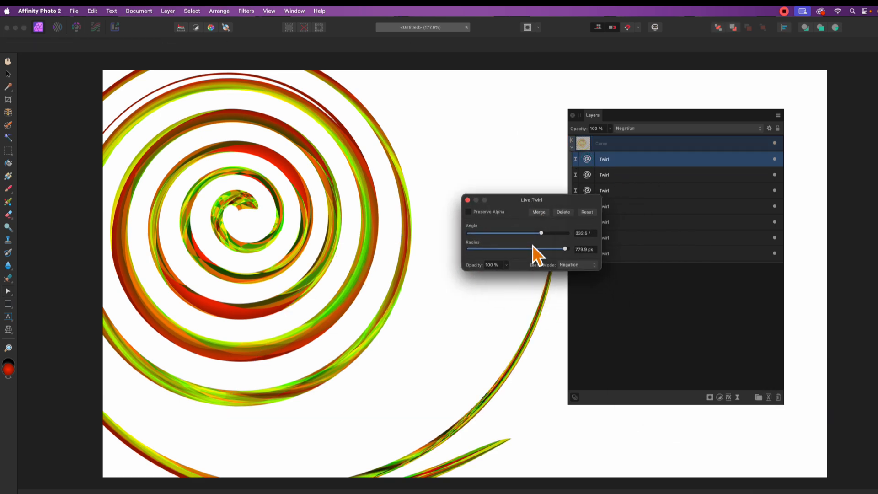
mouse_move(541, 233)
left_mouse_down()
mouse_move(526, 233)
mouse_move(555, 252)
mouse_move(541, 250)
left_mouse_up()
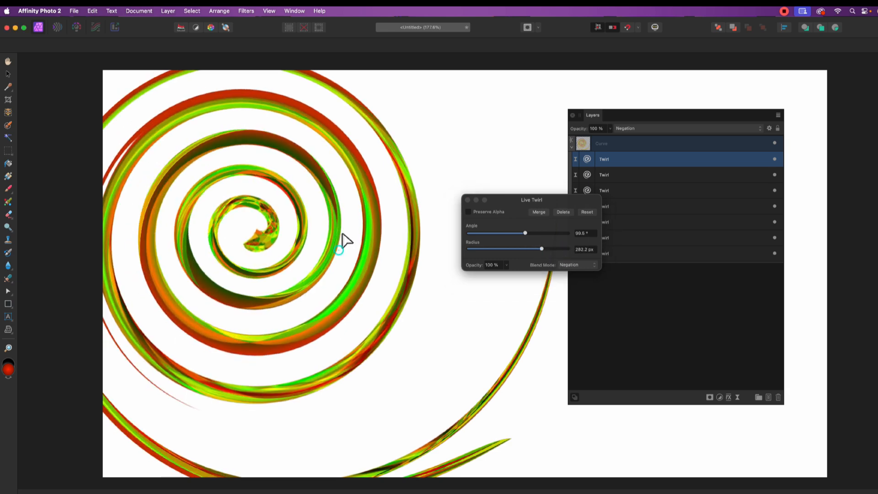
left_click_drag(342, 235, 331, 298)
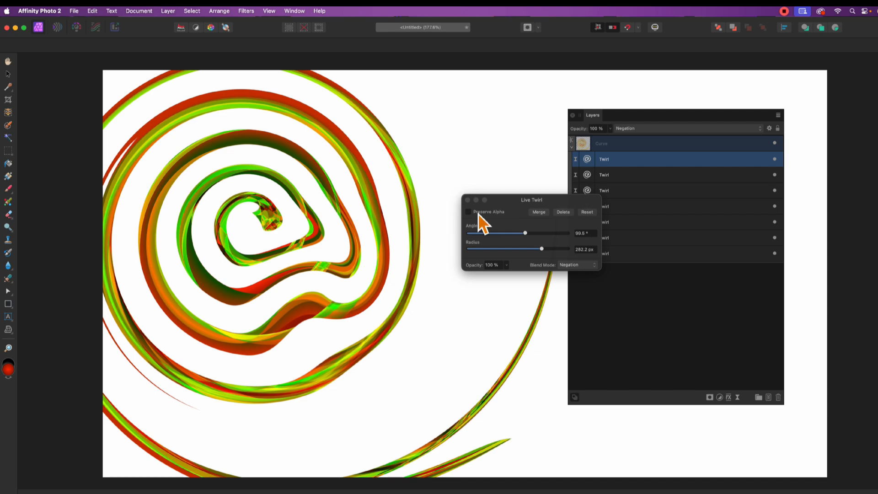
left_click(467, 201)
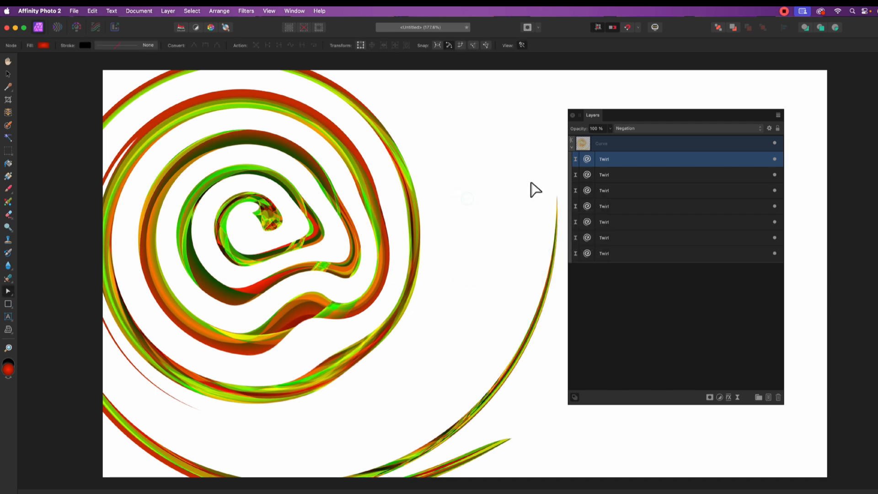